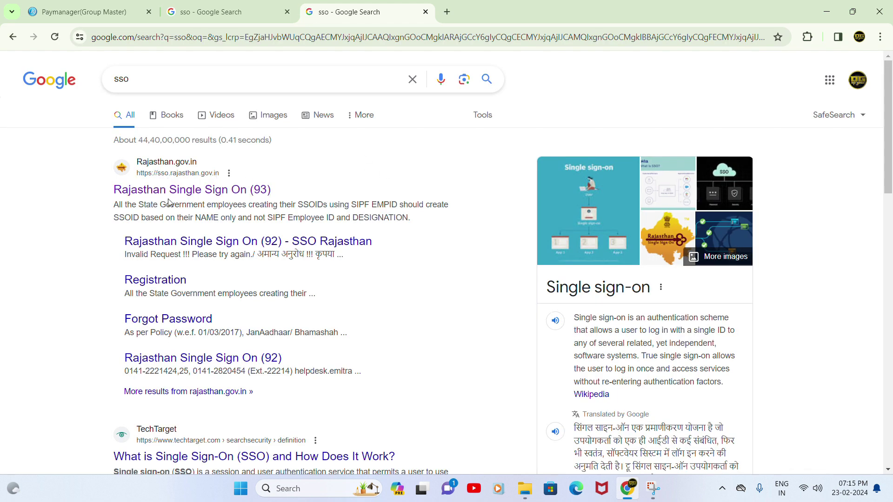
- Sign in to Rajasthan Single Sign On with the captcha code and launch the IFMS 3.0 app
{"action": "left_click", "coordinate": [219, 193]}
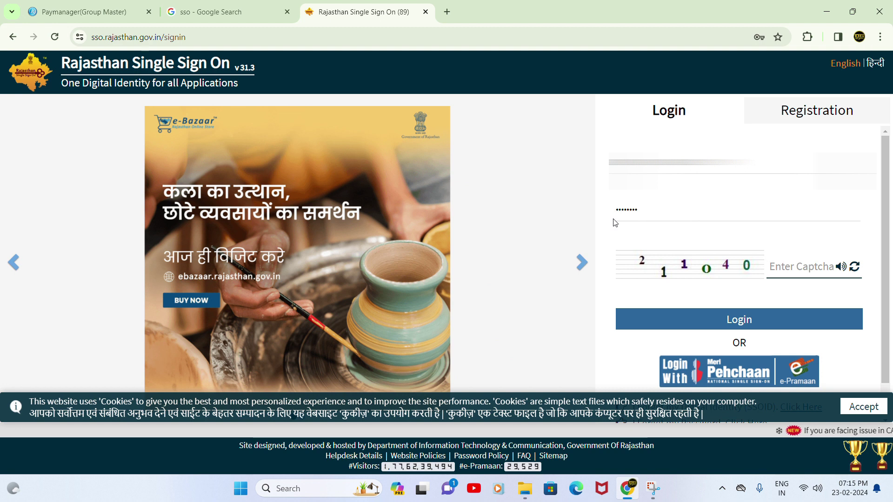
{"action": "left_click", "coordinate": [794, 268]}
{"action": "type", "text": "211040"}
{"action": "left_click", "coordinate": [752, 320]}
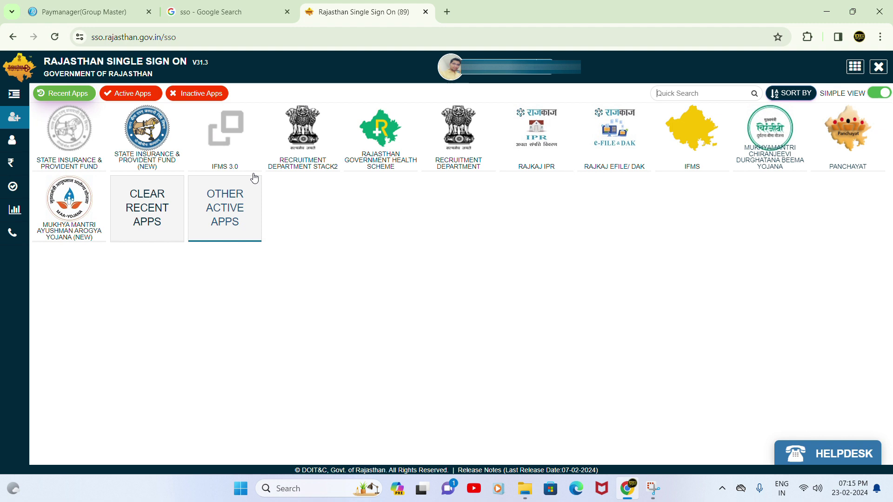
{"action": "left_click", "coordinate": [225, 151]}
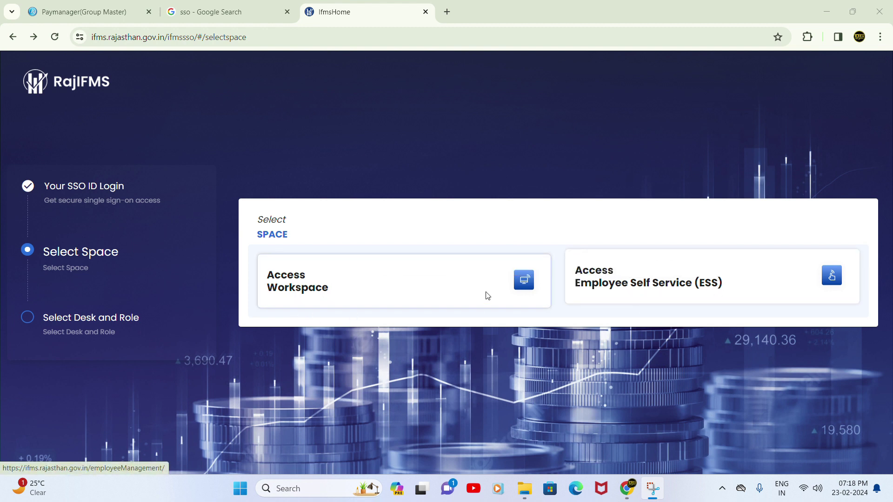
- Enter Workspace, compare Desk 2's DD role, then proceed as Desk 1 with the HO role
{"action": "left_click", "coordinate": [522, 286]}
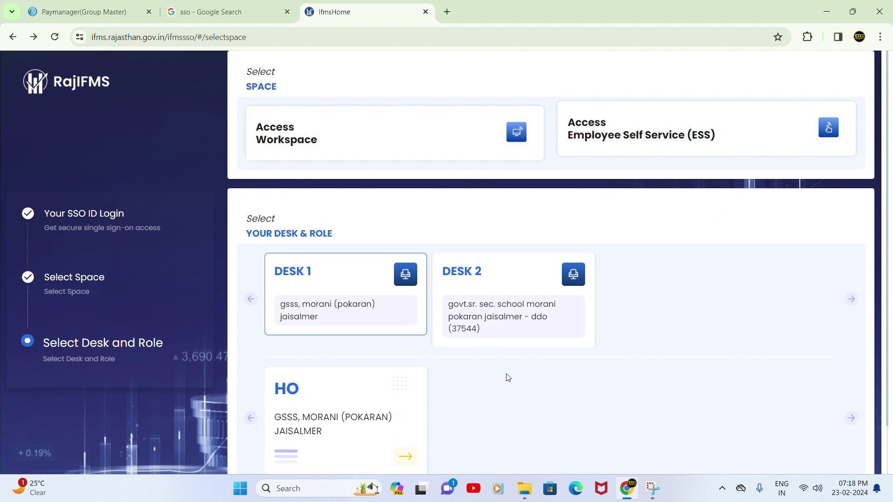
{"action": "scroll", "coordinate": [535, 379], "scroll_direction": "down", "scroll_amount": 2}
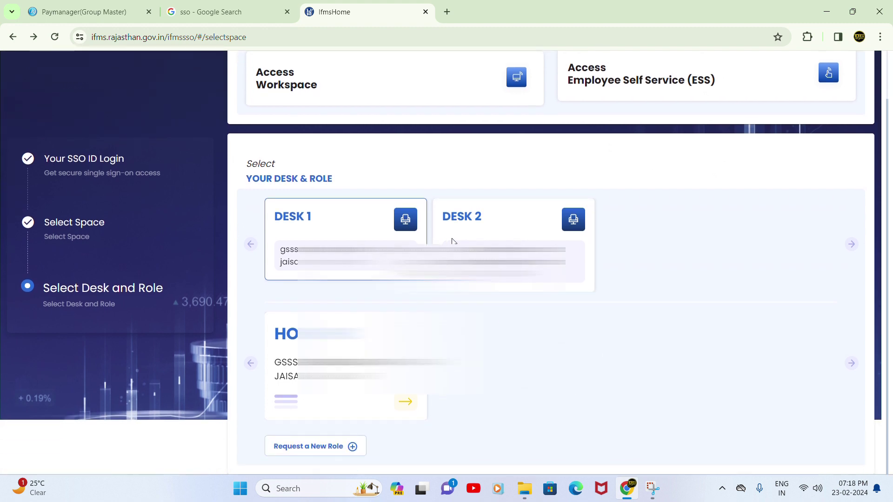
{"action": "left_click", "coordinate": [497, 242]}
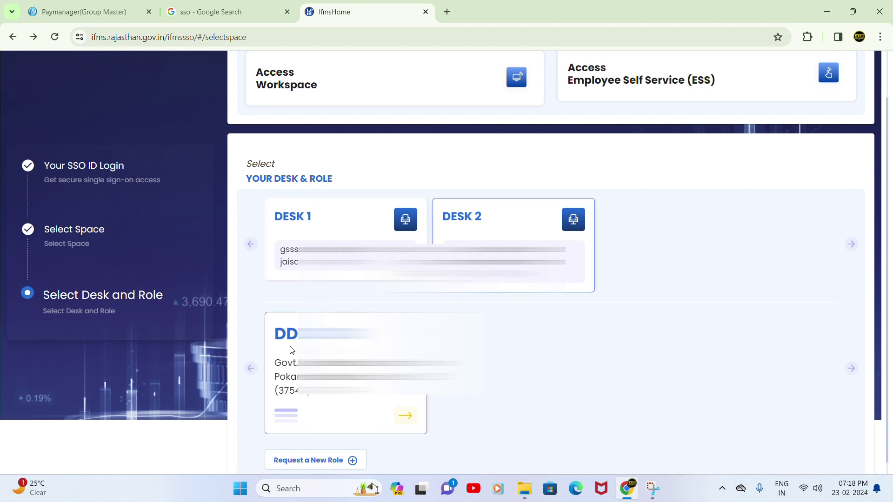
{"action": "left_click", "coordinate": [331, 239]}
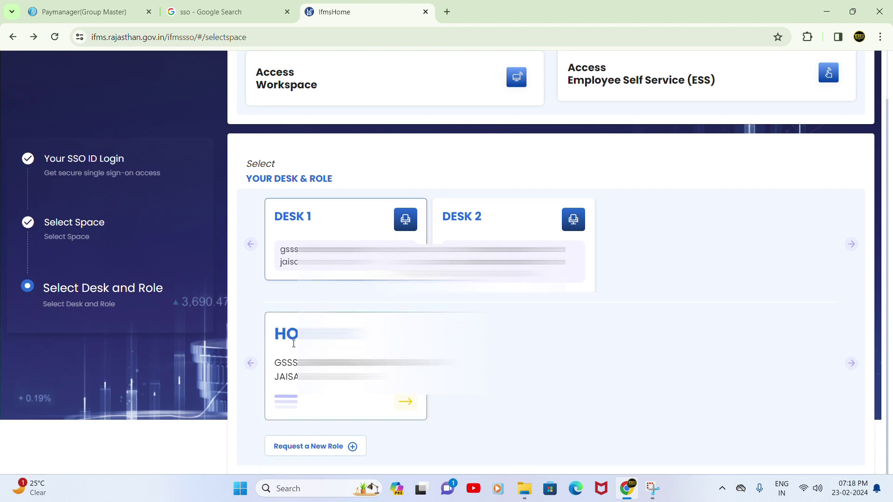
{"action": "left_click", "coordinate": [496, 239]}
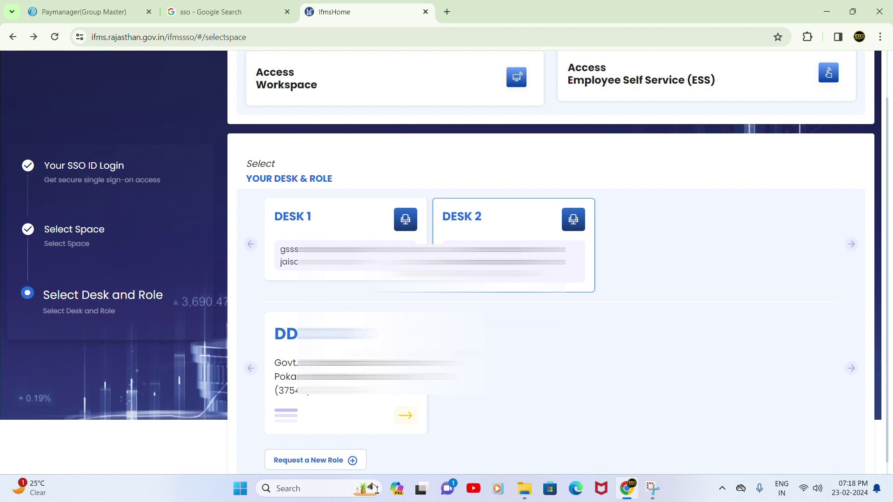
{"action": "left_click", "coordinate": [323, 241]}
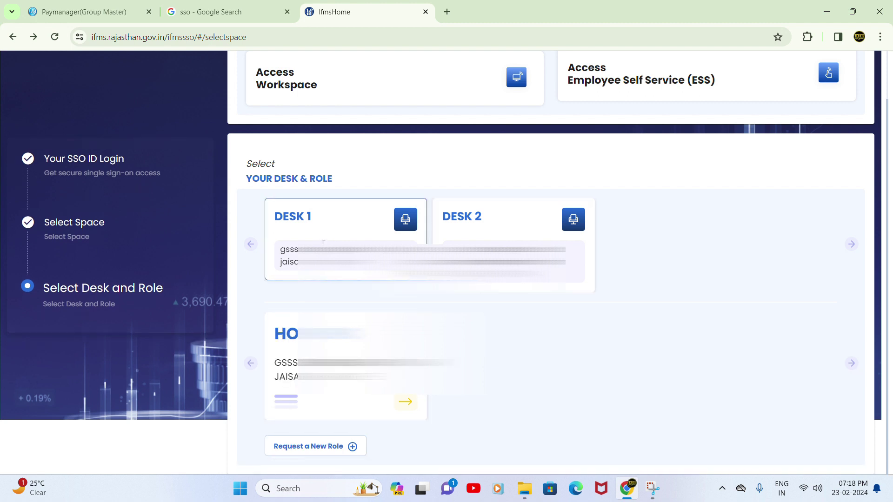
{"action": "left_click", "coordinate": [405, 402]}
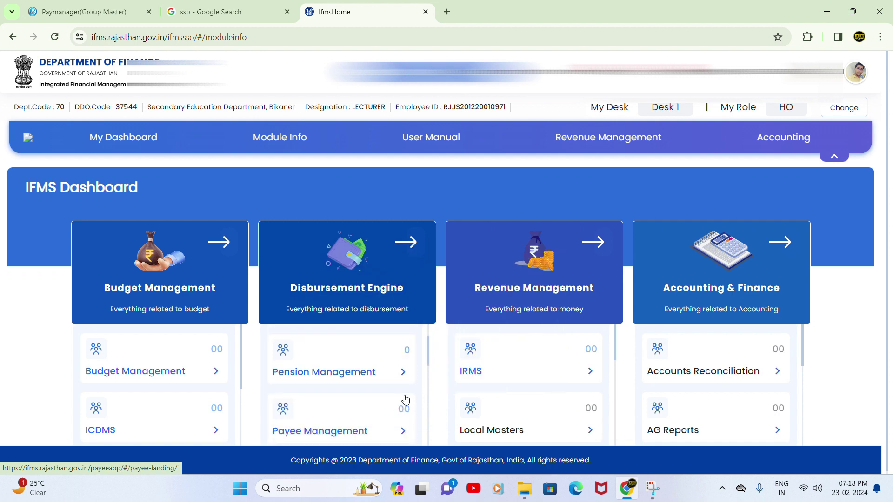
- Open Employee Management from the Disbursement Engine list on the IFMS Dashboard
{"action": "scroll", "coordinate": [410, 393], "scroll_direction": "down", "scroll_amount": 2}
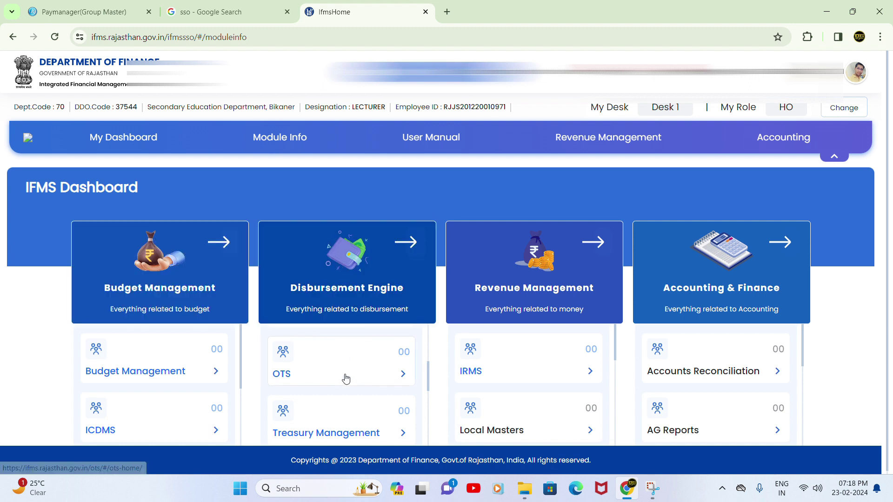
{"action": "scroll", "coordinate": [346, 374], "scroll_direction": "up", "scroll_amount": 3}
{"action": "scroll", "coordinate": [345, 373], "scroll_direction": "up", "scroll_amount": 1}
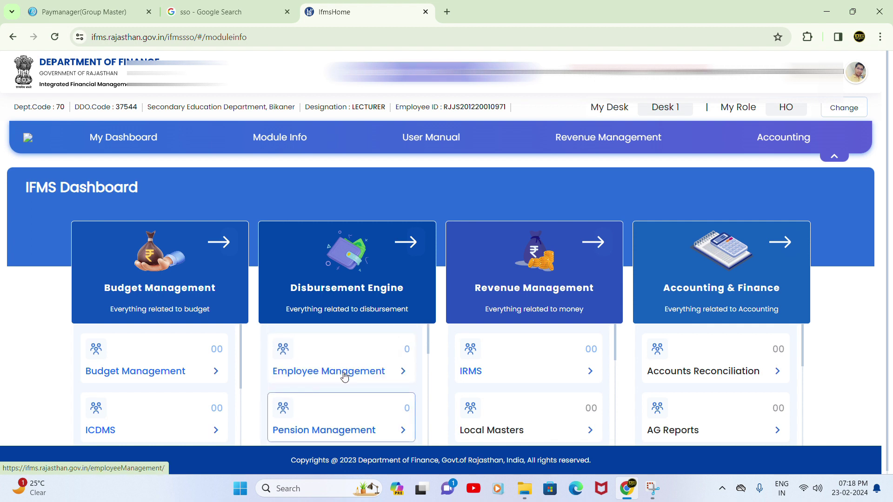
{"action": "left_click", "coordinate": [402, 372]}
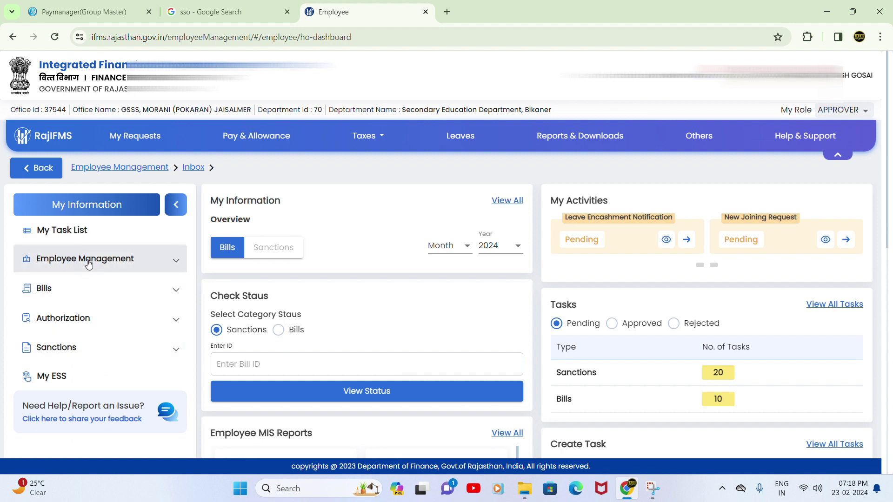
- Open Employee Verification under Employee Management > Verification in the sidebar
{"action": "left_click", "coordinate": [129, 264]}
{"action": "scroll", "coordinate": [100, 367], "scroll_direction": "down", "scroll_amount": 3}
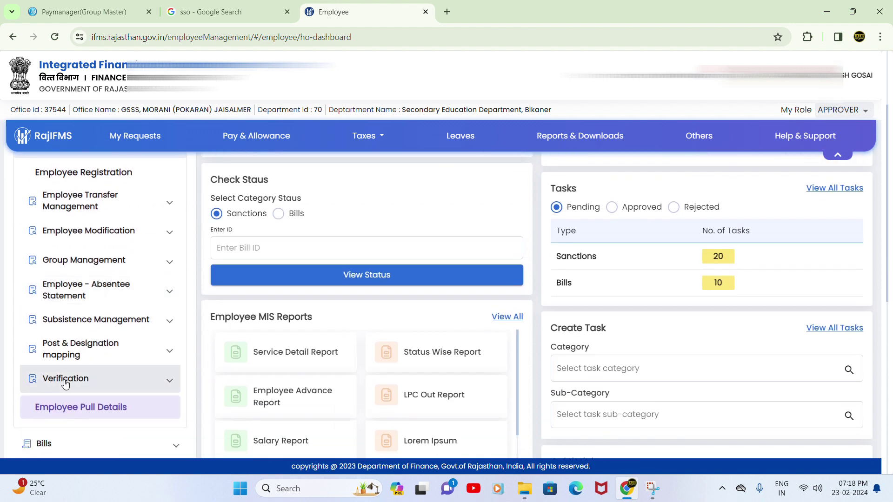
{"action": "left_click", "coordinate": [126, 384]}
{"action": "scroll", "coordinate": [119, 385], "scroll_direction": "down", "scroll_amount": 1}
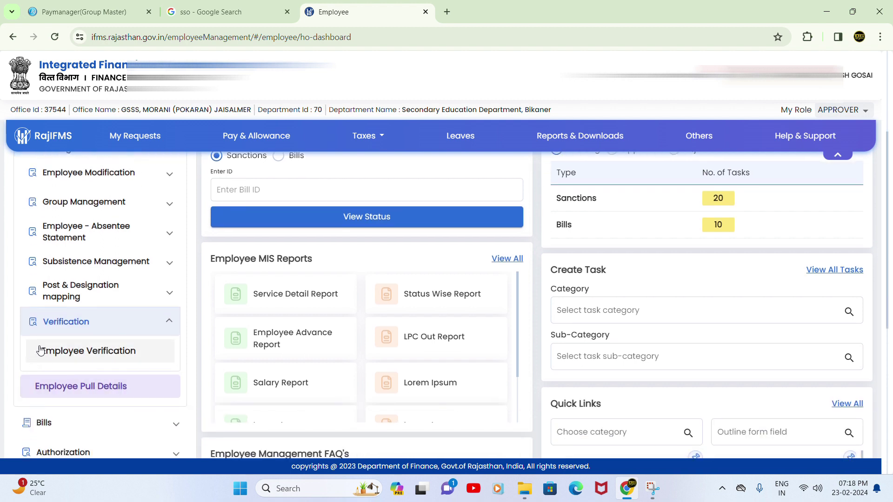
{"action": "left_click", "coordinate": [112, 359]}
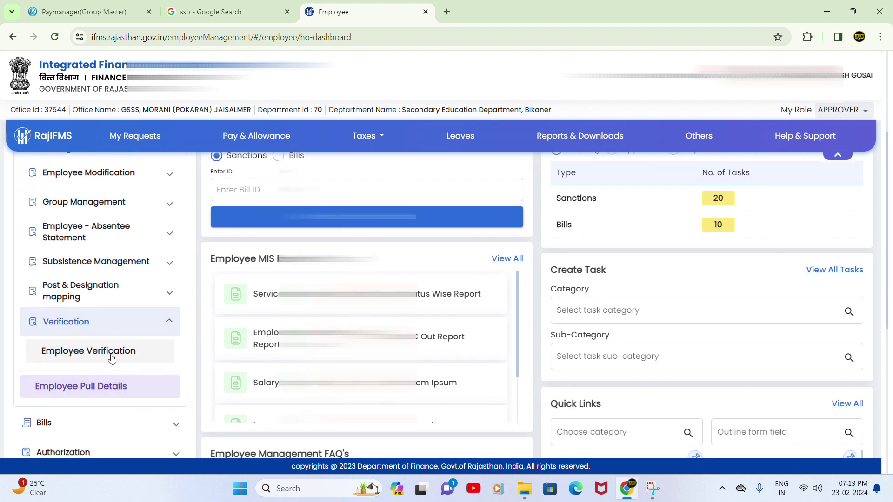
{"action": "left_click", "coordinate": [110, 356]}
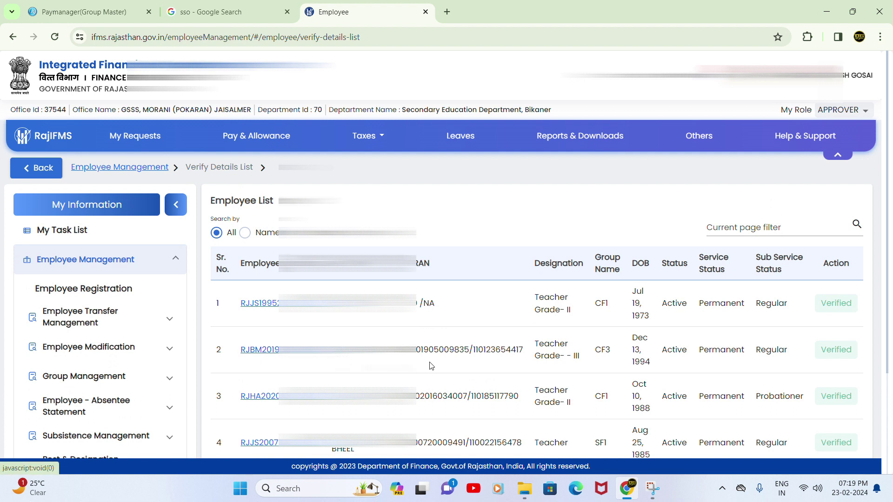
- Set the employee list to 20 items per page and scroll to find unverified employee 6
{"action": "scroll", "coordinate": [429, 341], "scroll_direction": "down", "scroll_amount": 2}
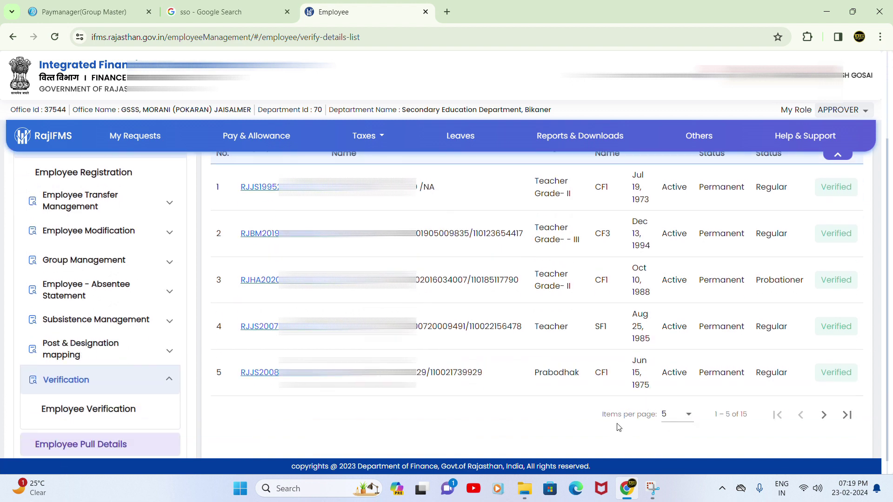
{"action": "left_click", "coordinate": [682, 421]}
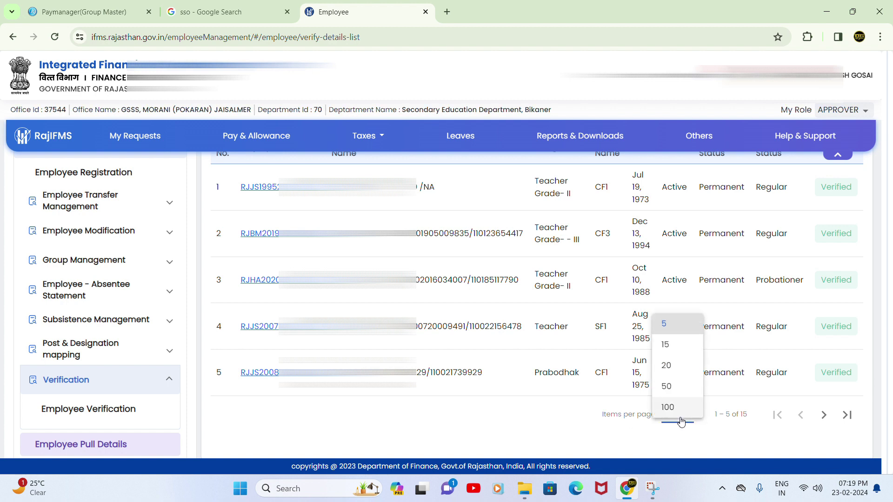
{"action": "left_click", "coordinate": [669, 371]}
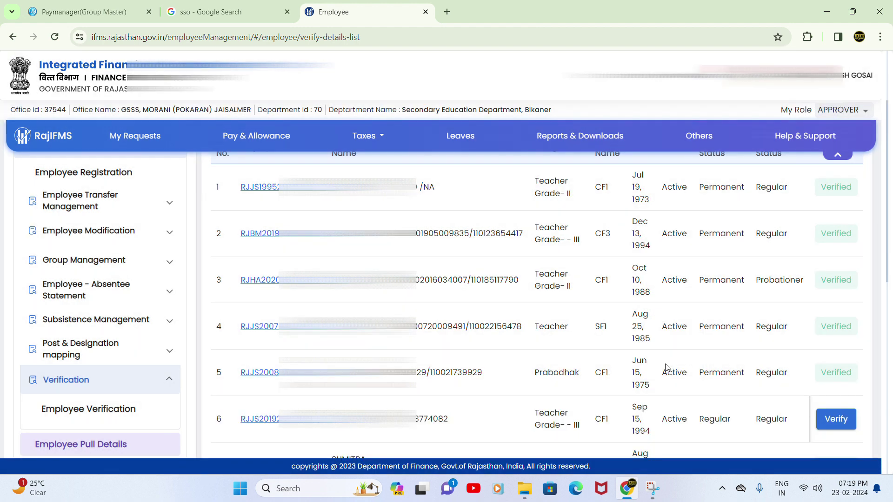
{"action": "scroll", "coordinate": [575, 371], "scroll_direction": "down", "scroll_amount": 3}
{"action": "scroll", "coordinate": [576, 371], "scroll_direction": "down", "scroll_amount": 6}
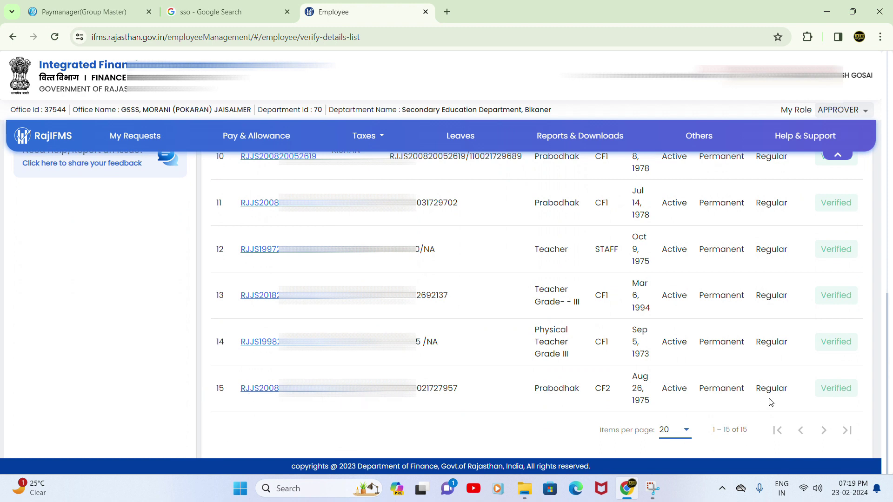
{"action": "scroll", "coordinate": [791, 358], "scroll_direction": "up", "scroll_amount": 6}
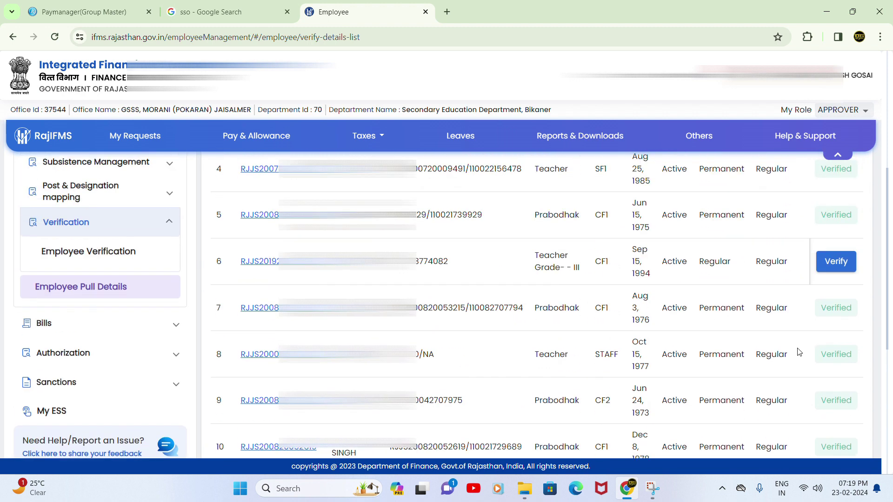
{"action": "scroll", "coordinate": [842, 331], "scroll_direction": "up", "scroll_amount": 5}
{"action": "scroll", "coordinate": [791, 344], "scroll_direction": "down", "scroll_amount": 3}
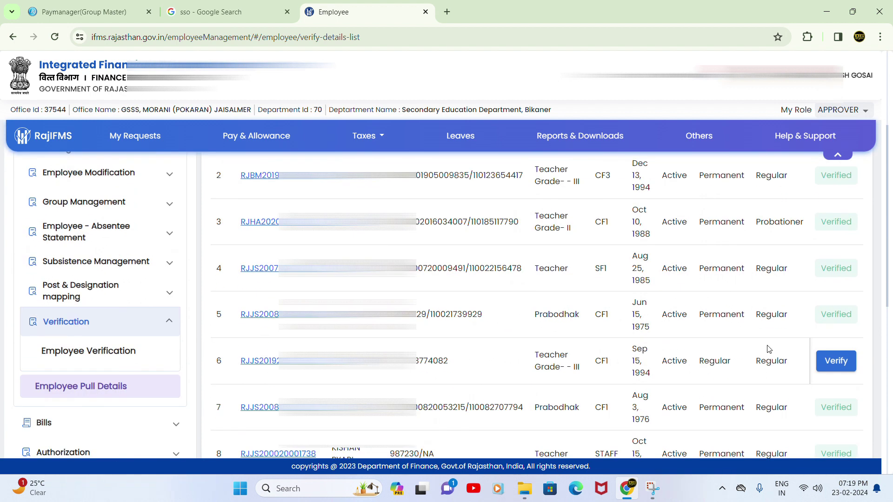
- Open employee 6's verification form and clear the Gender and Marital Status change ticks
{"action": "left_click", "coordinate": [836, 363]}
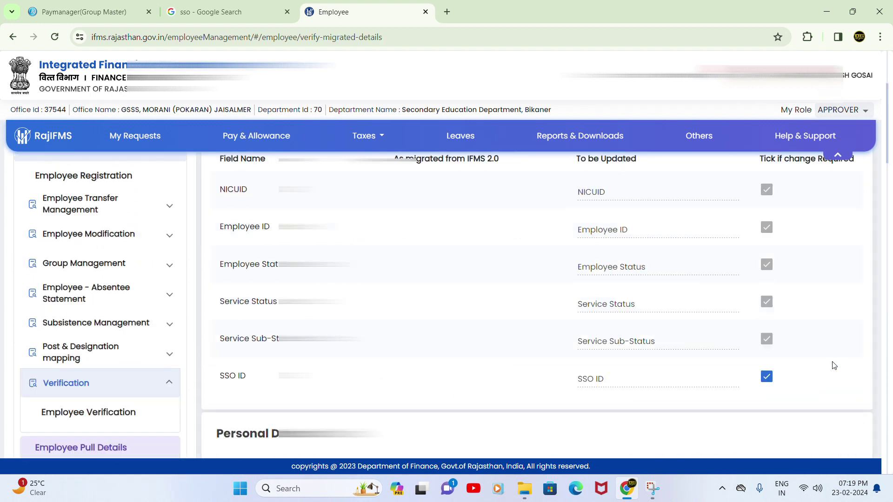
{"action": "scroll", "coordinate": [557, 378], "scroll_direction": "down", "scroll_amount": 1}
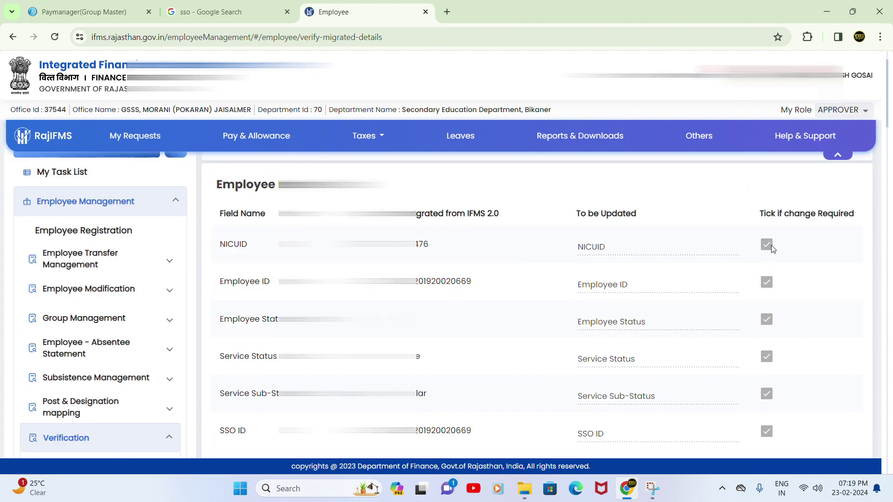
{"action": "scroll", "coordinate": [762, 303], "scroll_direction": "down", "scroll_amount": 6}
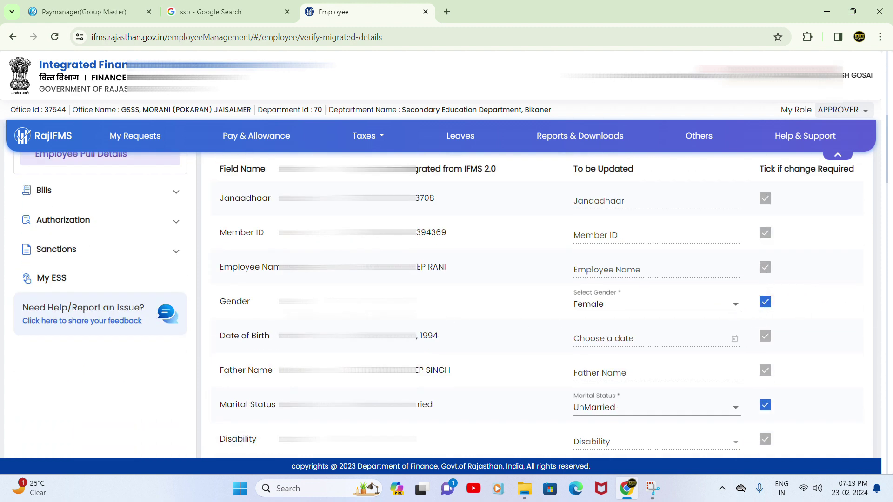
{"action": "left_click", "coordinate": [772, 308]}
{"action": "scroll", "coordinate": [769, 313], "scroll_direction": "down", "scroll_amount": 2}
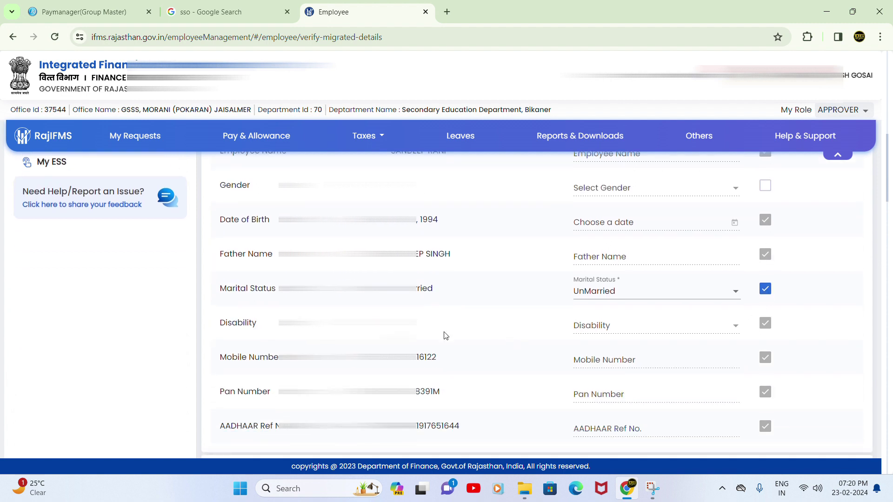
{"action": "left_click", "coordinate": [765, 289]}
{"action": "scroll", "coordinate": [774, 312], "scroll_direction": "down", "scroll_amount": 6}
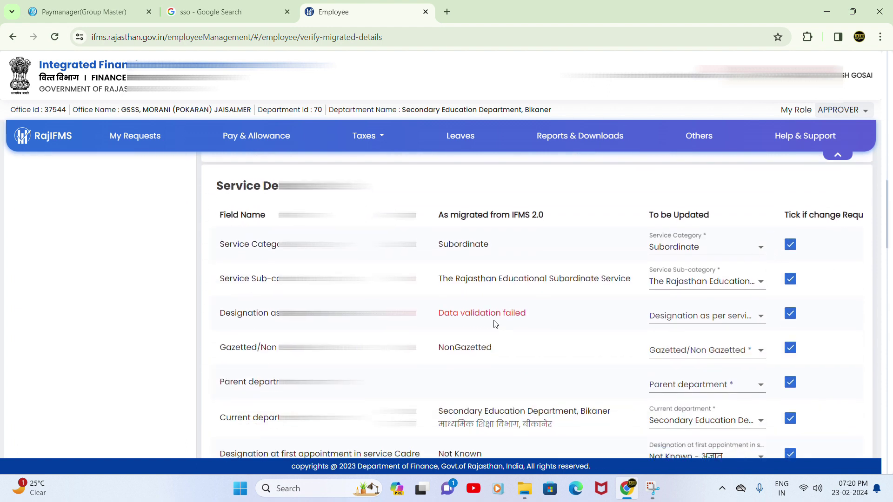
- Clear the change ticks for Service Category, Sub-Category, Designation, Gazetted status and Parent Department
{"action": "left_click", "coordinate": [789, 248]}
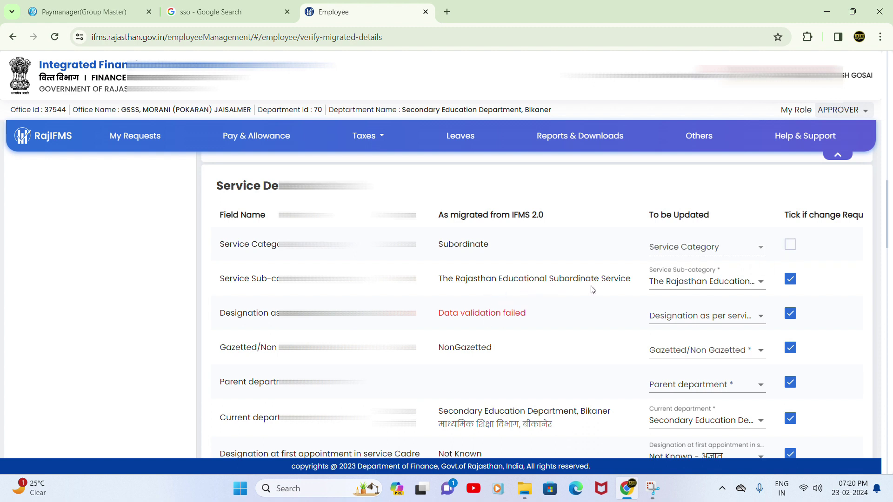
{"action": "left_click", "coordinate": [790, 280]}
{"action": "left_click", "coordinate": [787, 321]}
{"action": "scroll", "coordinate": [786, 326], "scroll_direction": "down", "scroll_amount": 1}
{"action": "left_click", "coordinate": [791, 291]}
{"action": "left_click", "coordinate": [790, 324]}
{"action": "scroll", "coordinate": [787, 333], "scroll_direction": "down", "scroll_amount": 1}
{"action": "scroll", "coordinate": [786, 335], "scroll_direction": "down", "scroll_amount": 2}
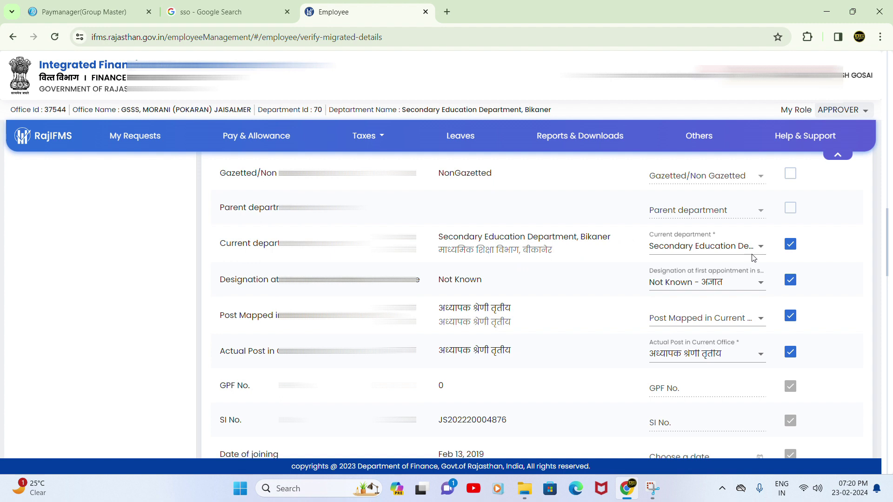
- Clear the change ticks for Current Department, Post Mapped and Actual Post in current office
{"action": "left_click", "coordinate": [790, 245]}
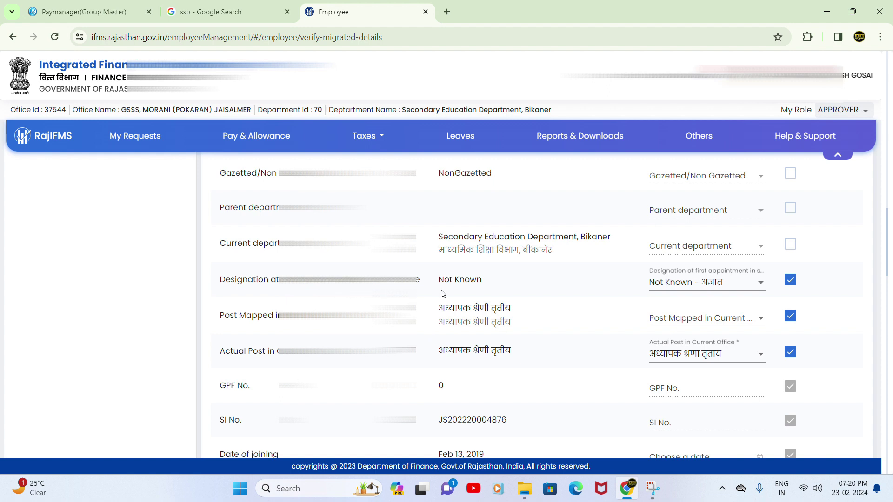
{"action": "scroll", "coordinate": [774, 285], "scroll_direction": "down", "scroll_amount": 15}
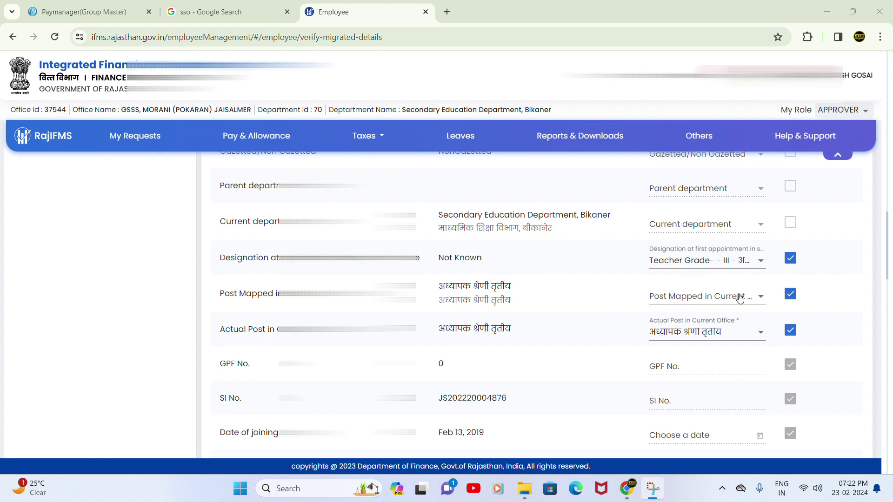
{"action": "left_click", "coordinate": [791, 295]}
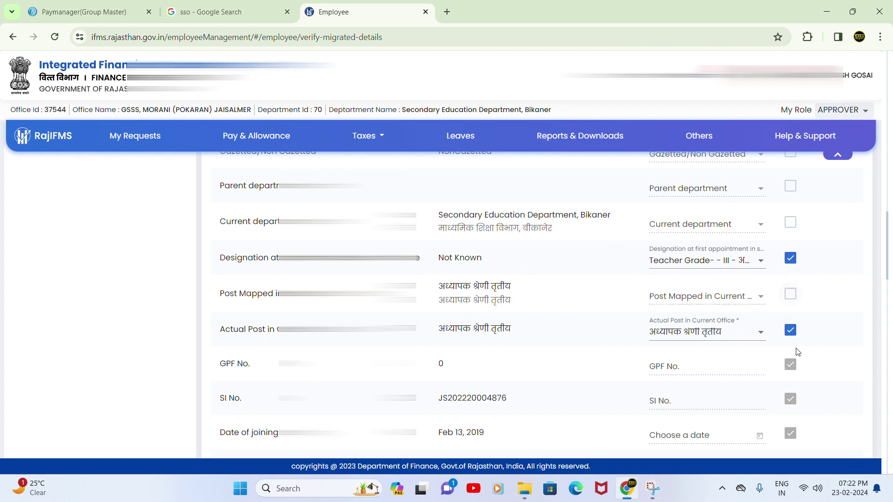
{"action": "left_click", "coordinate": [790, 331]}
{"action": "scroll", "coordinate": [789, 335], "scroll_direction": "down", "scroll_amount": 1}
{"action": "scroll", "coordinate": [787, 335], "scroll_direction": "down", "scroll_amount": 1}
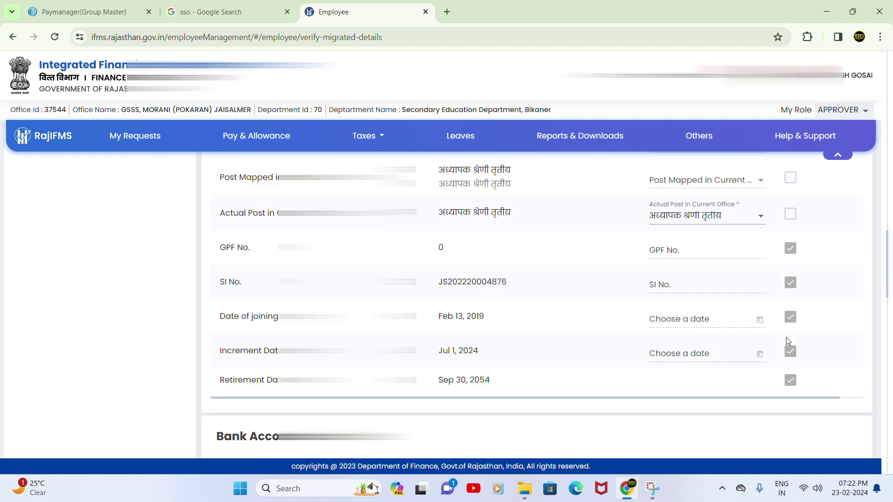
{"action": "scroll", "coordinate": [788, 337], "scroll_direction": "down", "scroll_amount": 1}
{"action": "scroll", "coordinate": [797, 336], "scroll_direction": "down", "scroll_amount": 4}
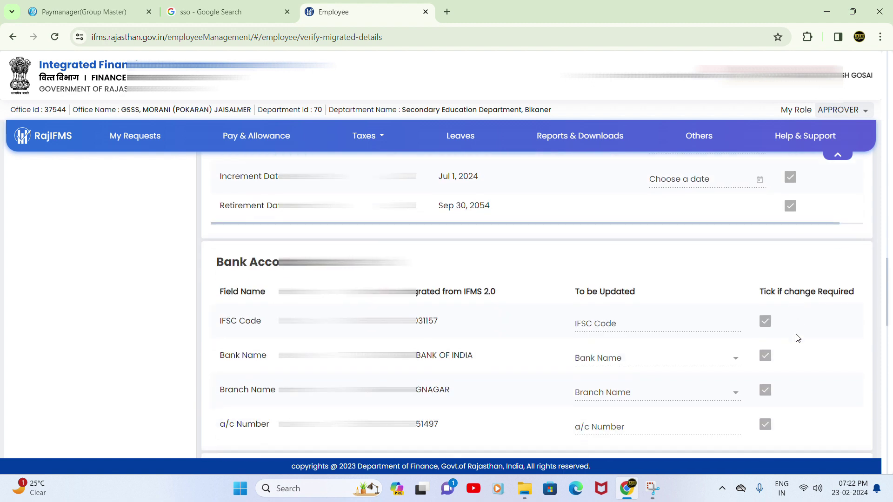
{"action": "scroll", "coordinate": [798, 340], "scroll_direction": "down", "scroll_amount": 1}
{"action": "scroll", "coordinate": [798, 340], "scroll_direction": "down", "scroll_amount": 3}
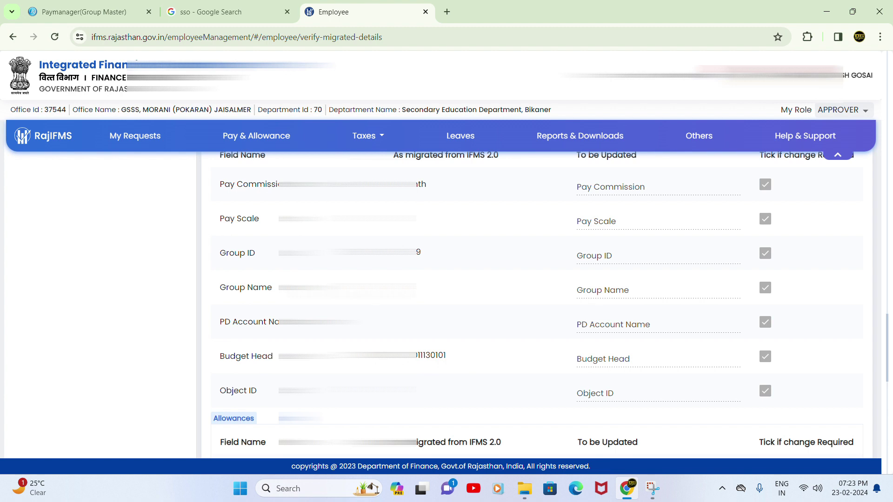
{"action": "left_click", "coordinate": [92, 15]}
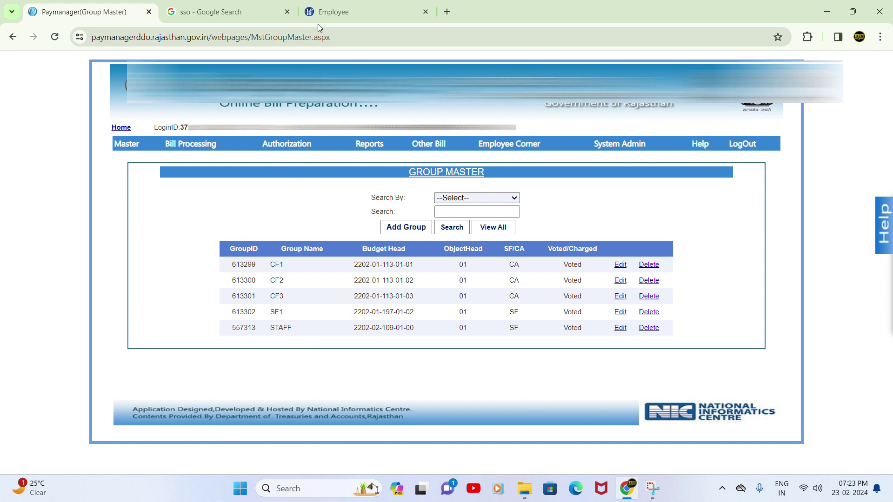
{"action": "left_click", "coordinate": [335, 14]}
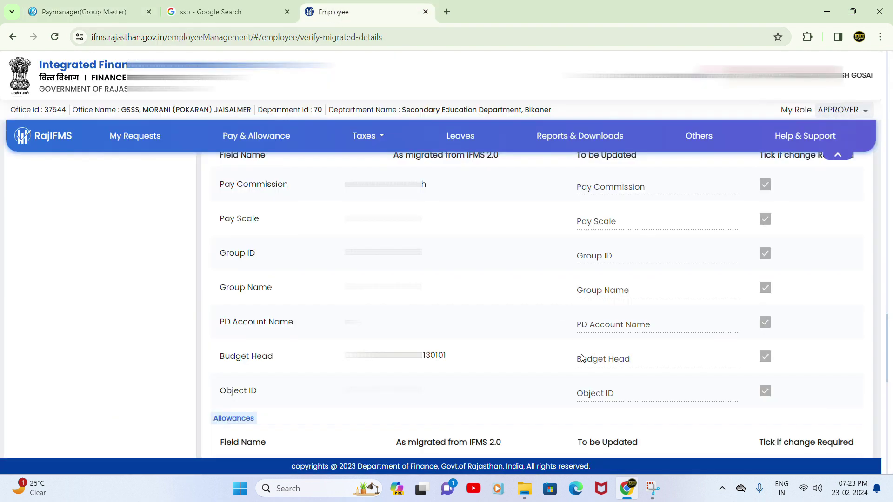
- Scroll to Family Details with Is Verified set to Yes and submit the verified details
{"action": "scroll", "coordinate": [547, 383], "scroll_direction": "down", "scroll_amount": 10}
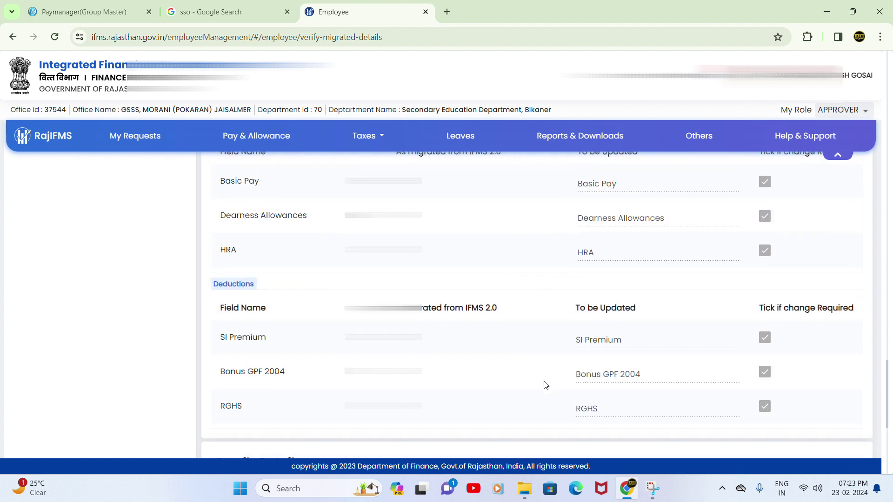
{"action": "scroll", "coordinate": [551, 382], "scroll_direction": "down", "scroll_amount": 3}
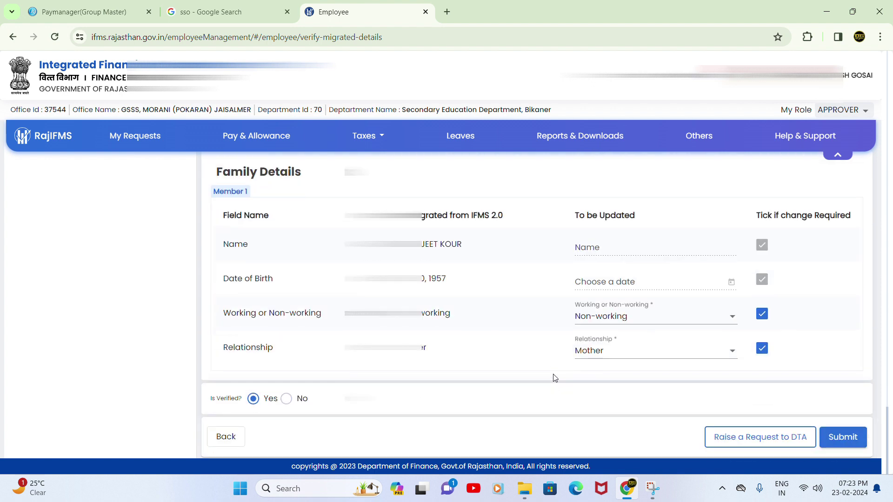
{"action": "left_click", "coordinate": [843, 441]}
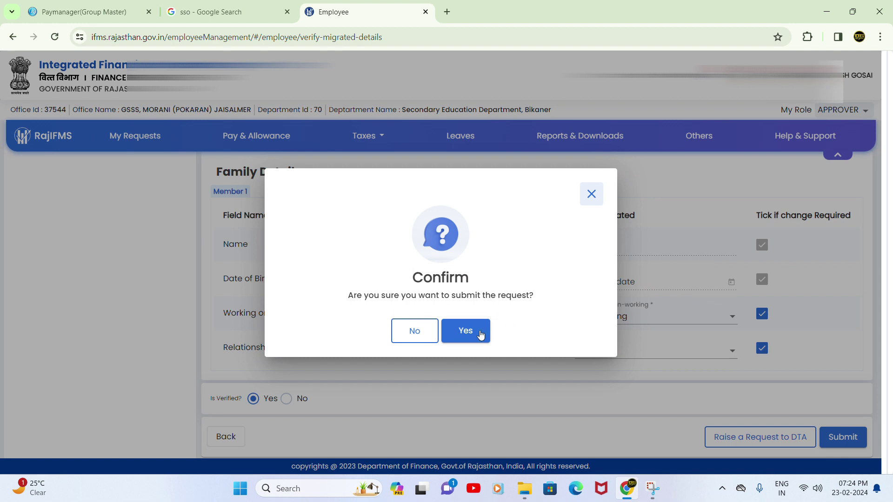
- Confirm the submission with Yes and acknowledge the success message with Ok
{"action": "left_click", "coordinate": [466, 332]}
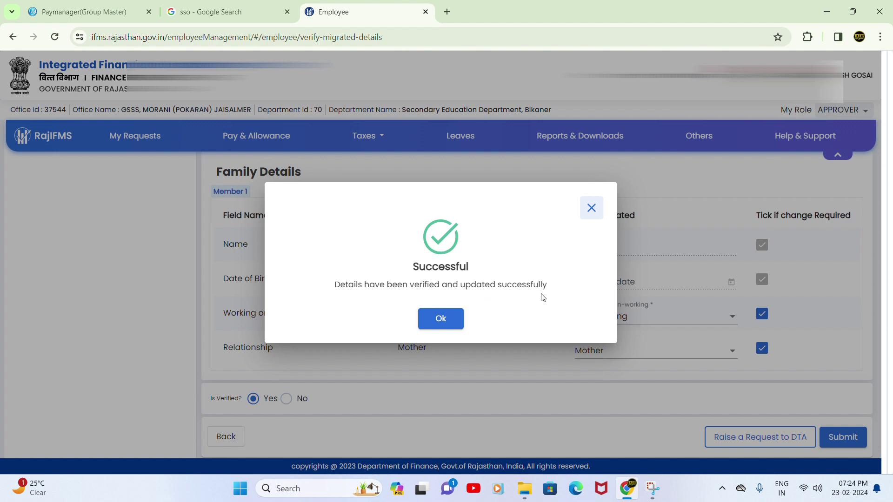
{"action": "left_click", "coordinate": [446, 321]}
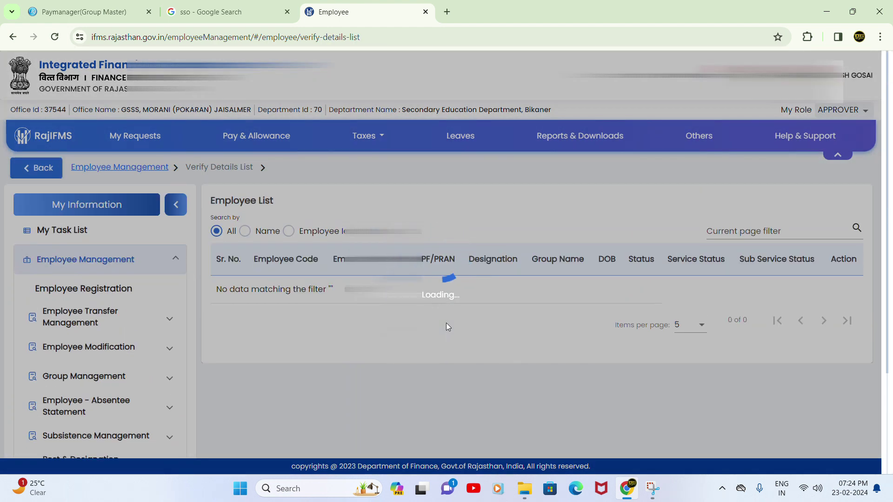
- Show 20 employees per page and scroll to check all 15 are marked Verified
{"action": "scroll", "coordinate": [654, 387], "scroll_direction": "down", "scroll_amount": 3}
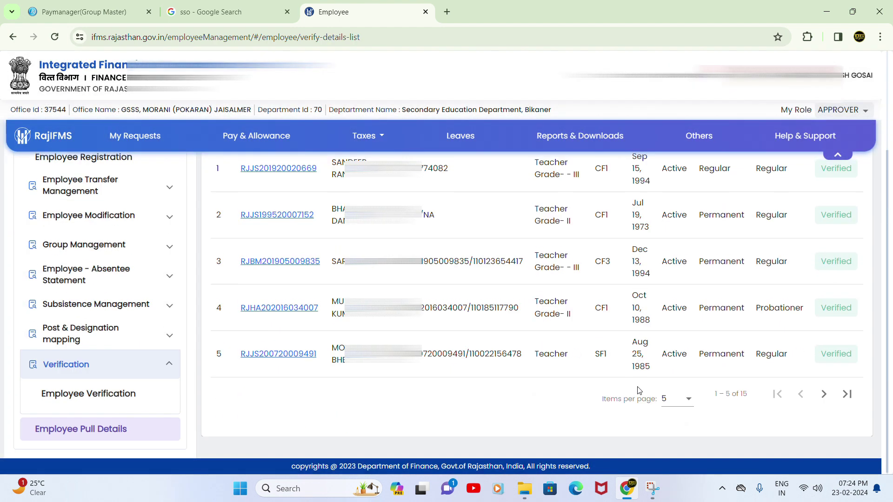
{"action": "left_click", "coordinate": [688, 397]}
{"action": "left_click", "coordinate": [670, 351]}
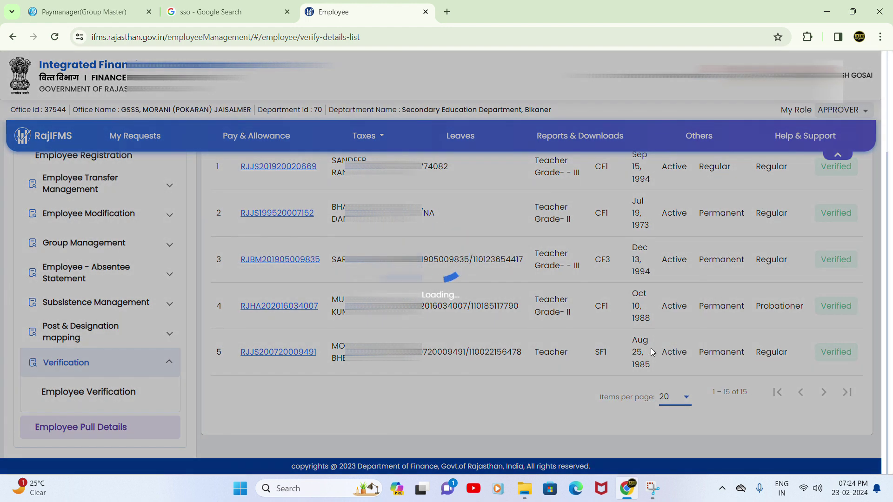
{"action": "scroll", "coordinate": [720, 361], "scroll_direction": "down", "scroll_amount": 8}
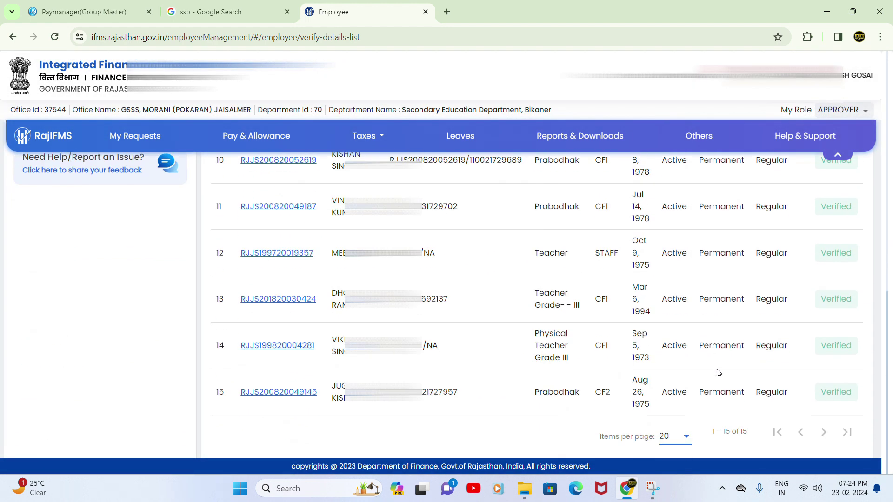
{"action": "scroll", "coordinate": [718, 372], "scroll_direction": "up", "scroll_amount": 8}
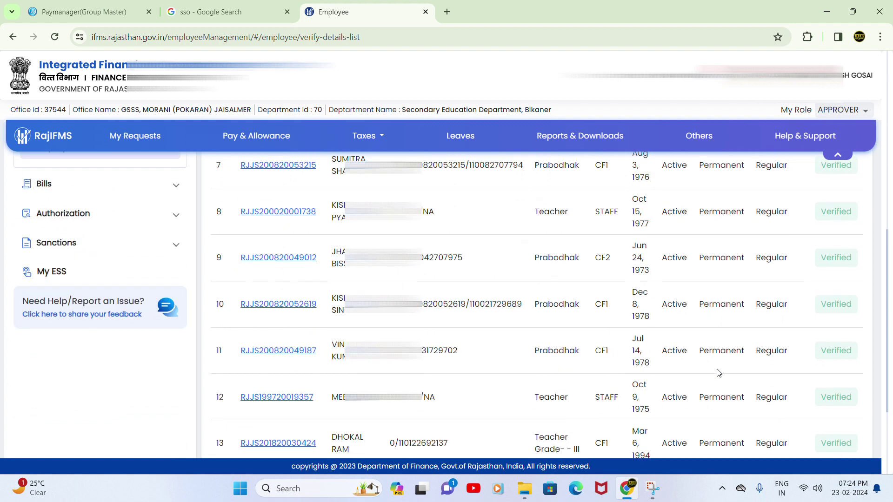
{"action": "scroll", "coordinate": [719, 372], "scroll_direction": "up", "scroll_amount": 3}
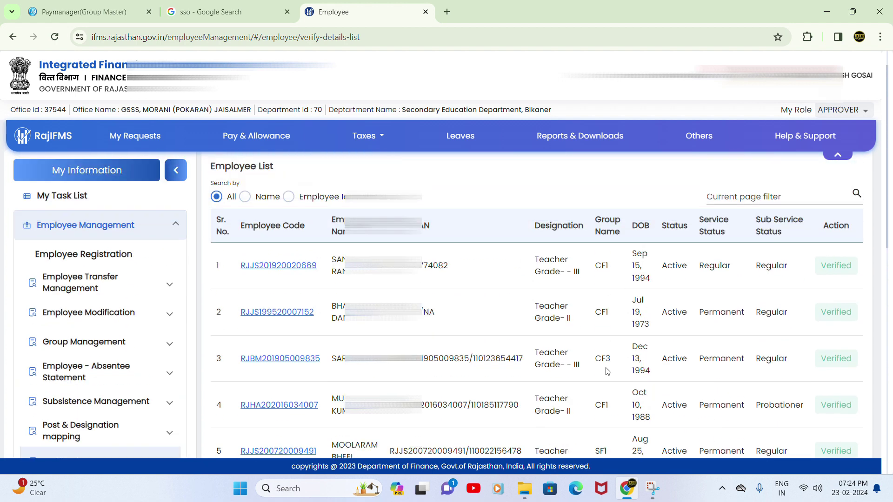